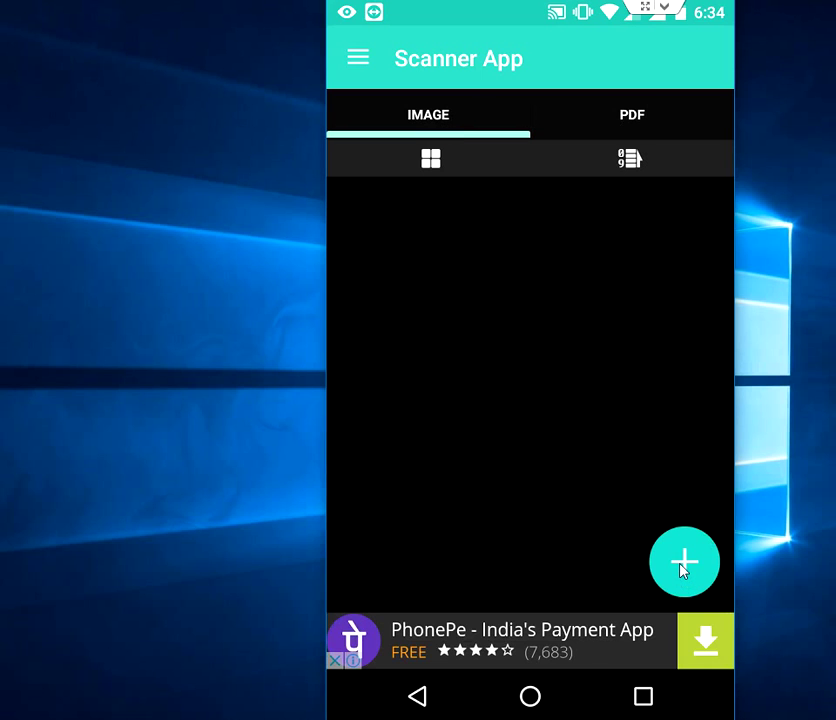
- Add a new camera scan and photograph the printed CAD text page
left_click(681, 566)
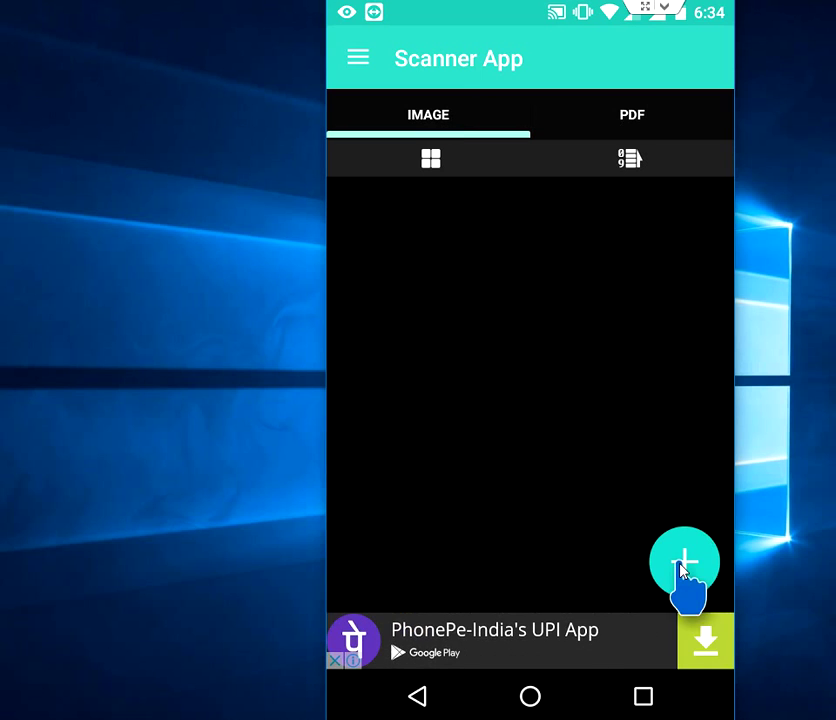
left_click(683, 566)
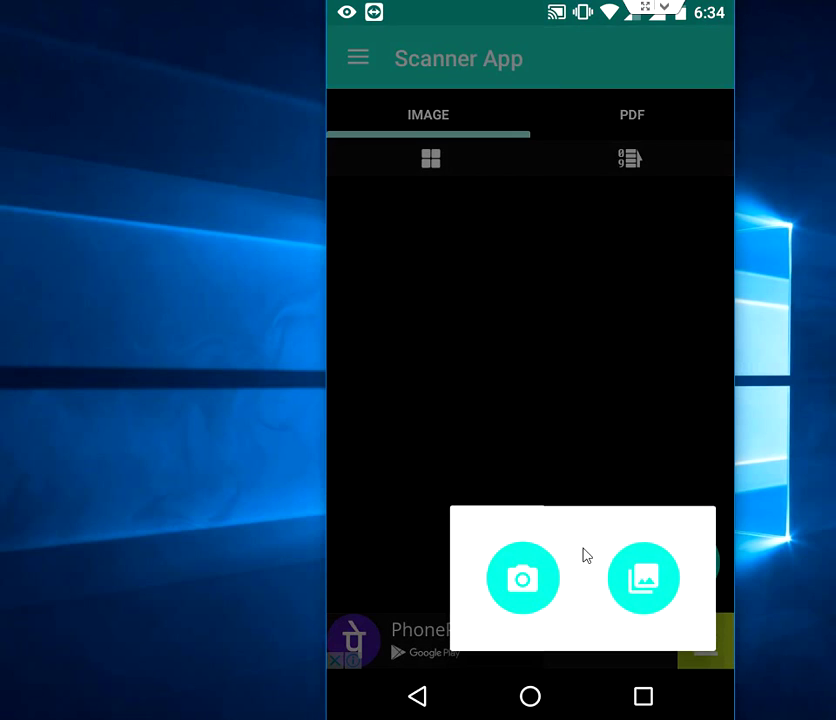
left_click(644, 580)
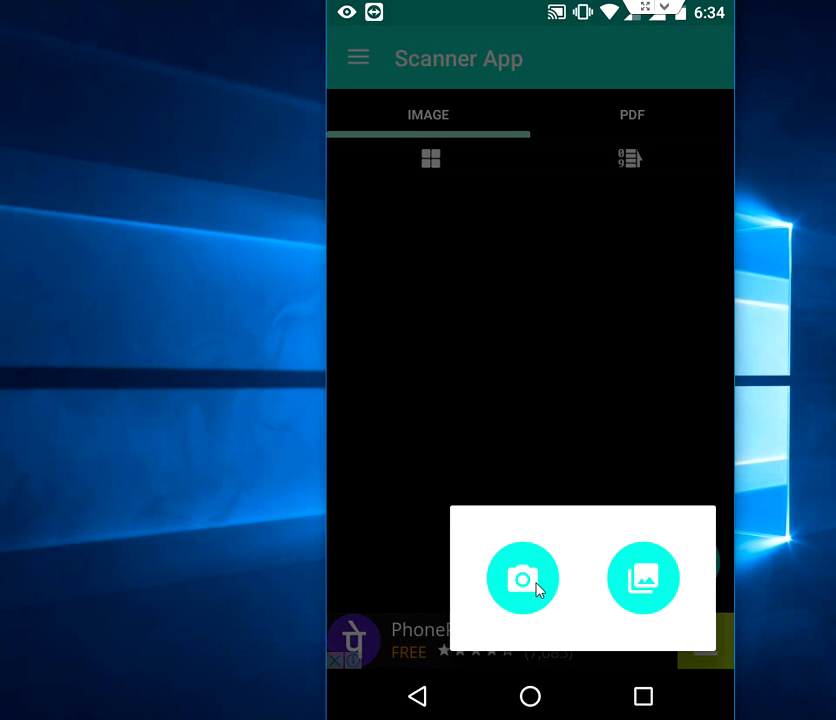
left_click(537, 583)
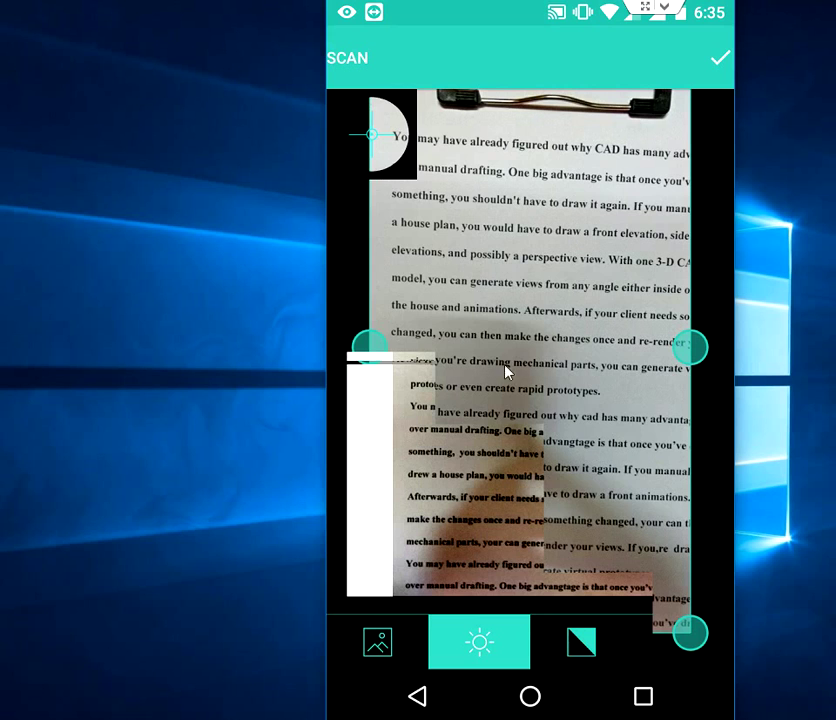
- Save the scan with the Original filter and open the new Scanner_IMG image
left_click(405, 655)
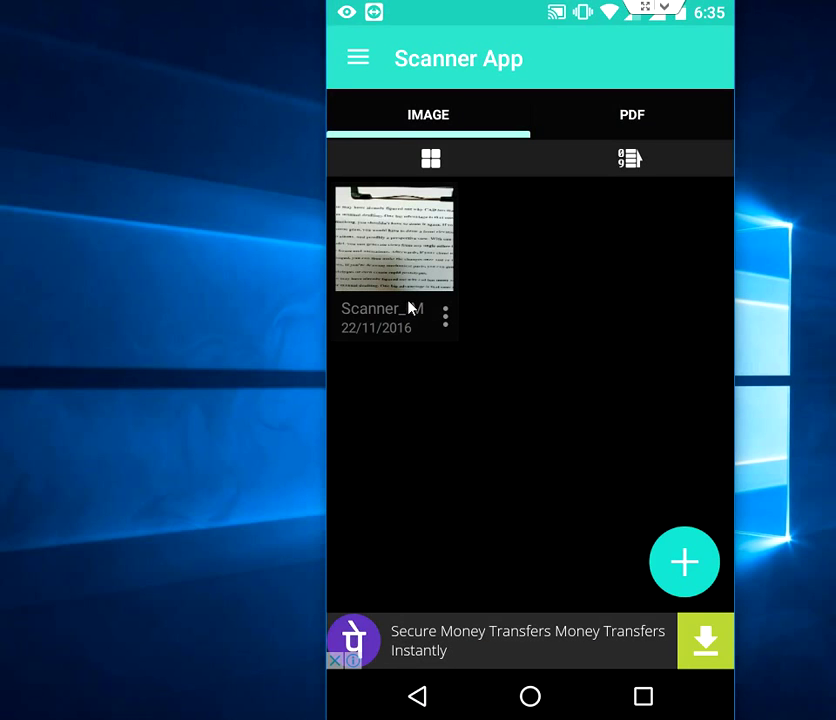
left_click(409, 307)
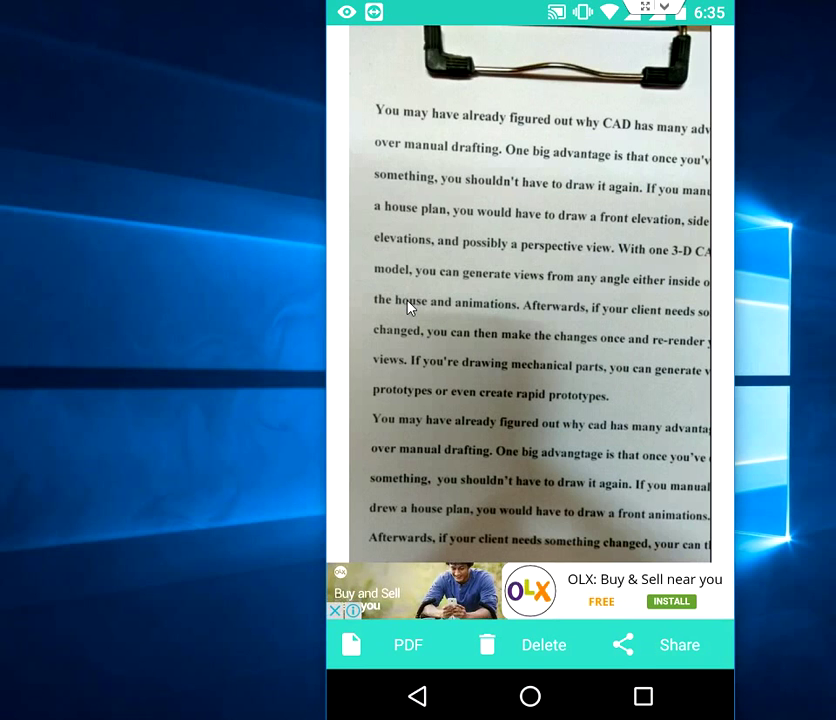
- Open the share sheet for the Scanner_IMG scan
left_click(626, 647)
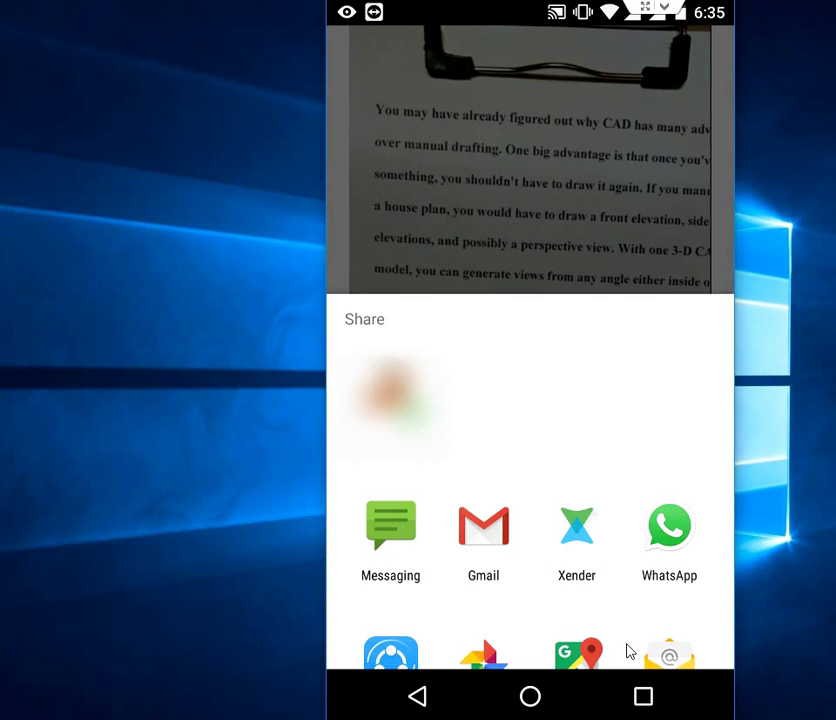
- Share the scan to Gmail as a 1.4 MB JPG attachment in a new draft
left_click(484, 530)
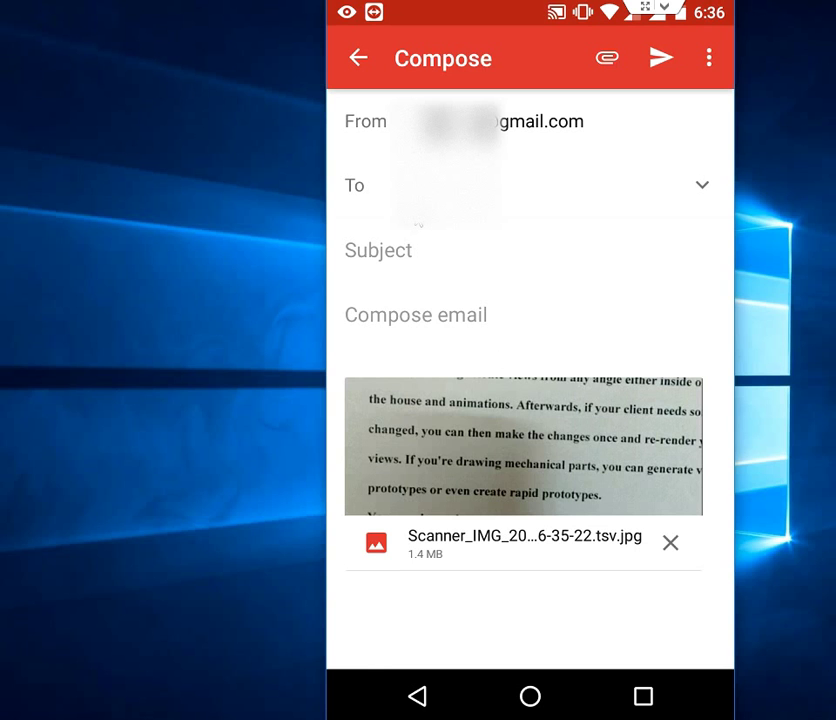
left_click(418, 220)
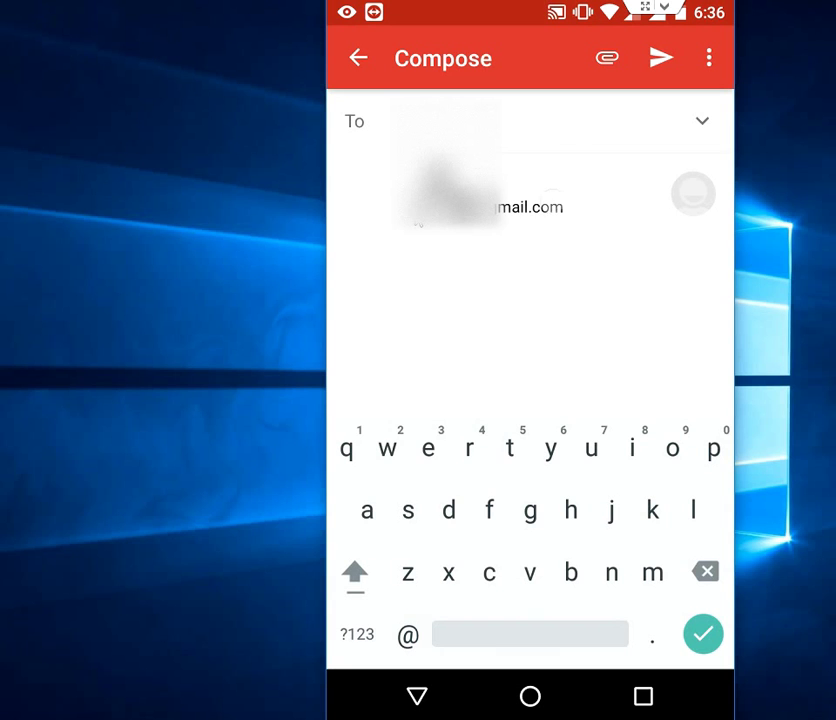
- Fill in the suggested contact as recipient and 'My doc' as the subject
left_click(418, 222)
left_click(418, 222)
type("My do")
key("Return")
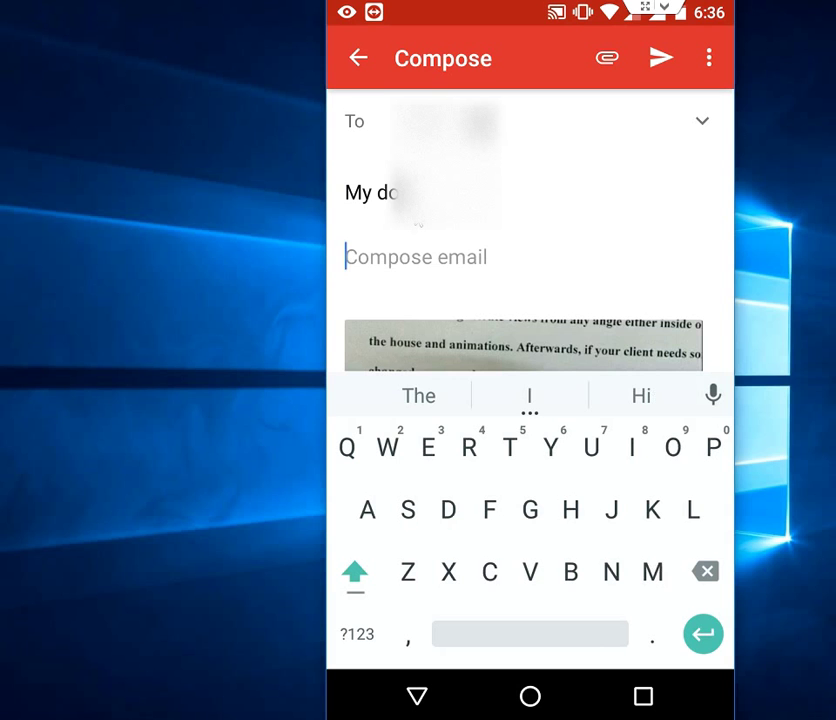
left_click(403, 701)
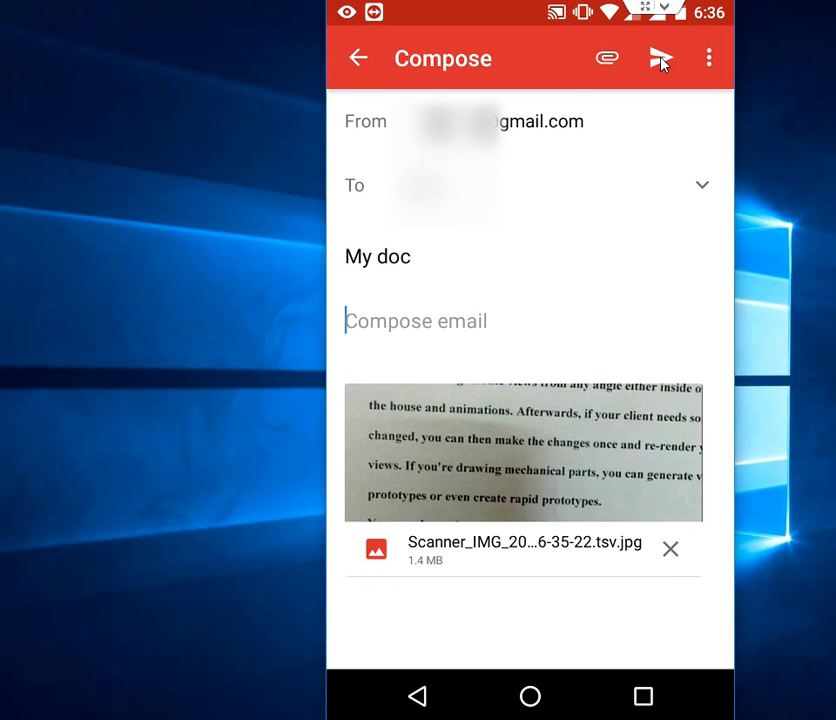